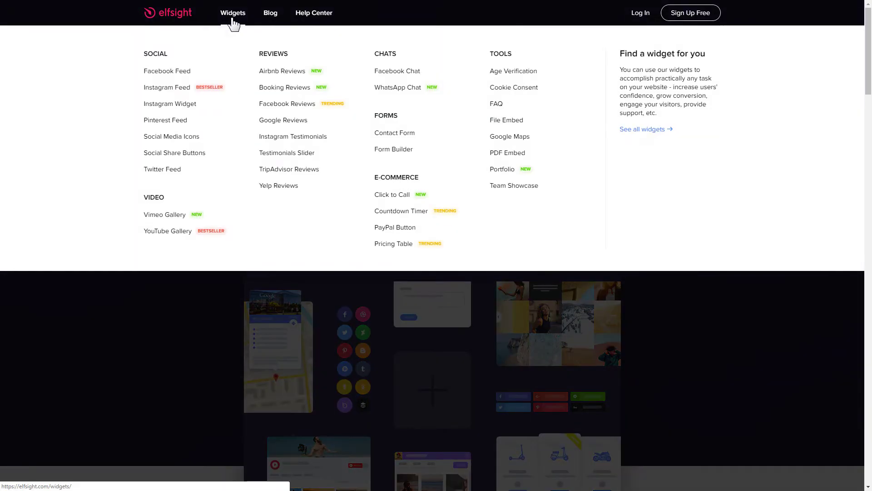
Start a Yelp Reviews widget, preview the Carousel and Grid templates, then reselect Reviews Widget.
left_click(276, 185)
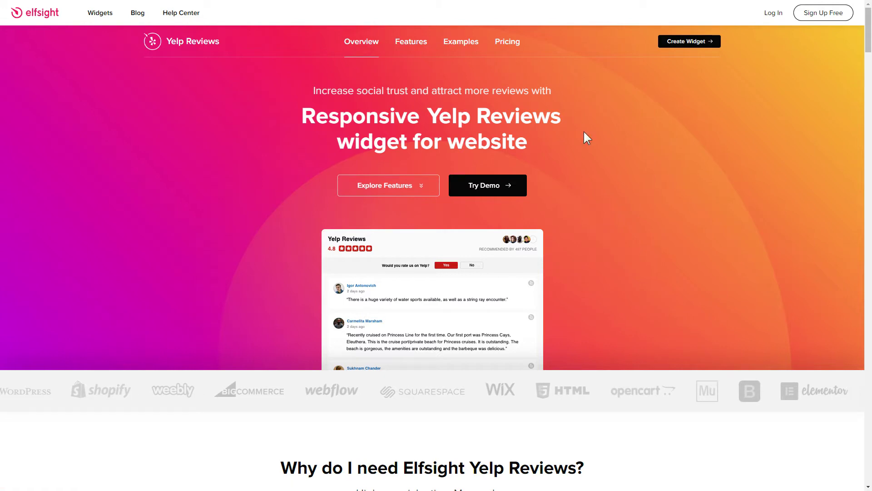
left_click(689, 43)
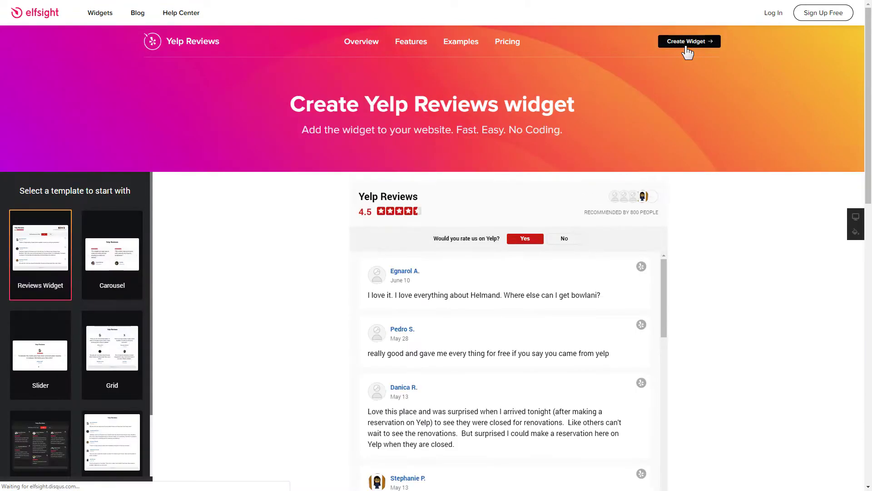
left_click_drag(866, 112, 868, 164)
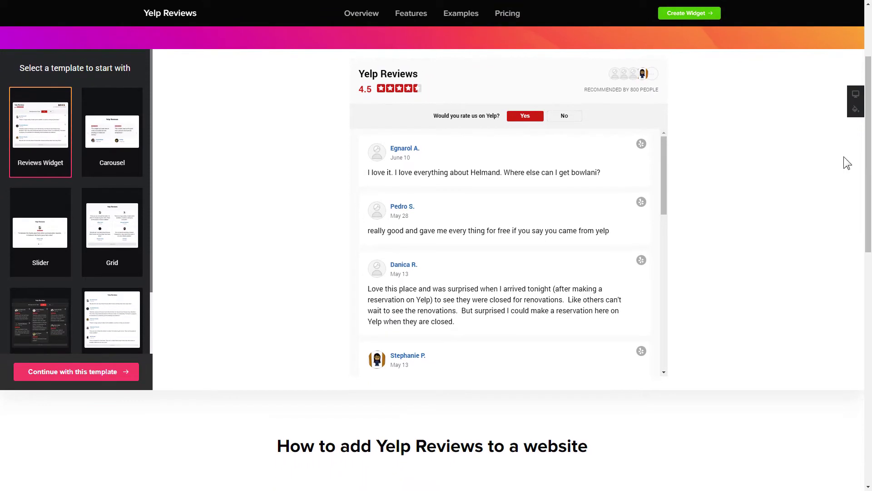
left_click(111, 174)
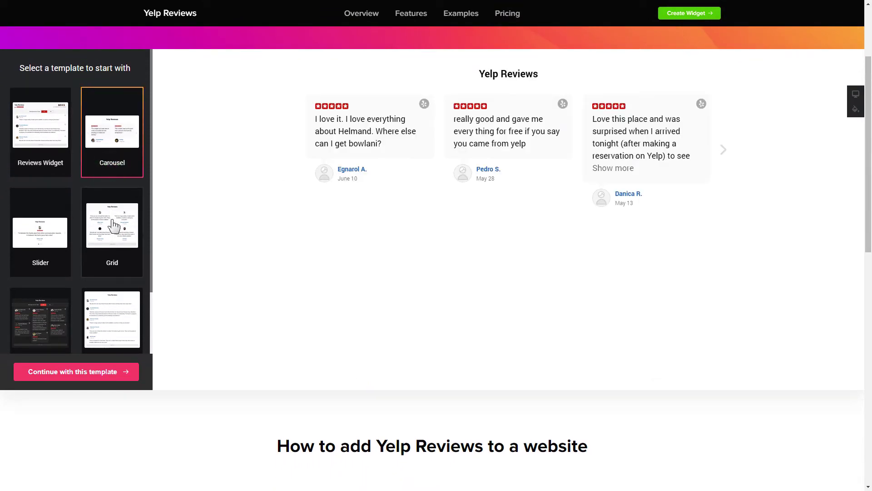
left_click(112, 269)
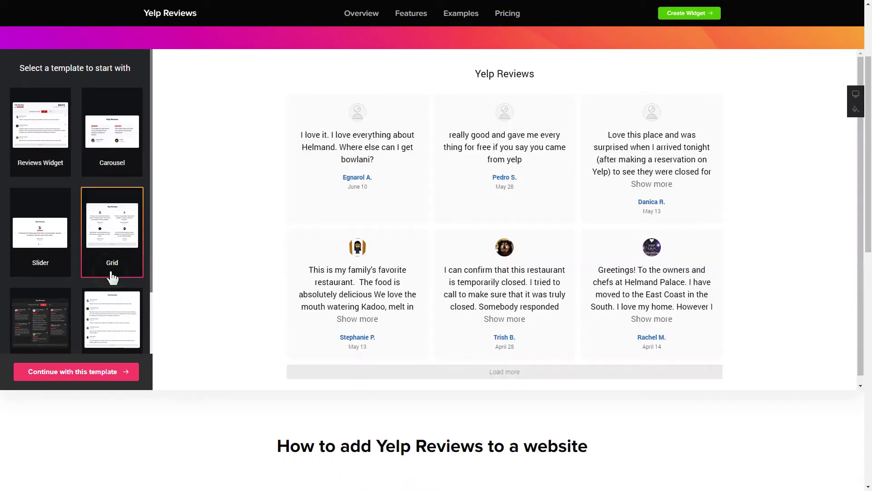
left_click(40, 173)
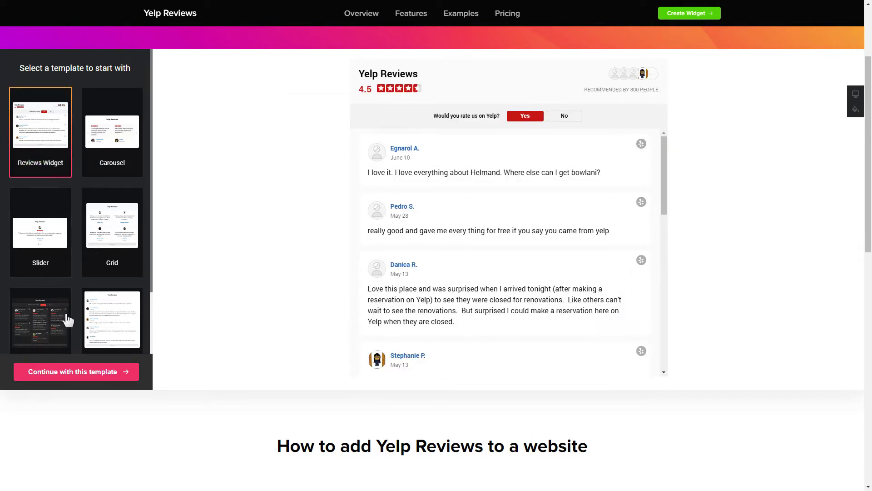
Use the Reviews Widget template and load reviews from the pasted golden-state-grill-san-francisco-2 Yelp URL.
left_click(78, 374)
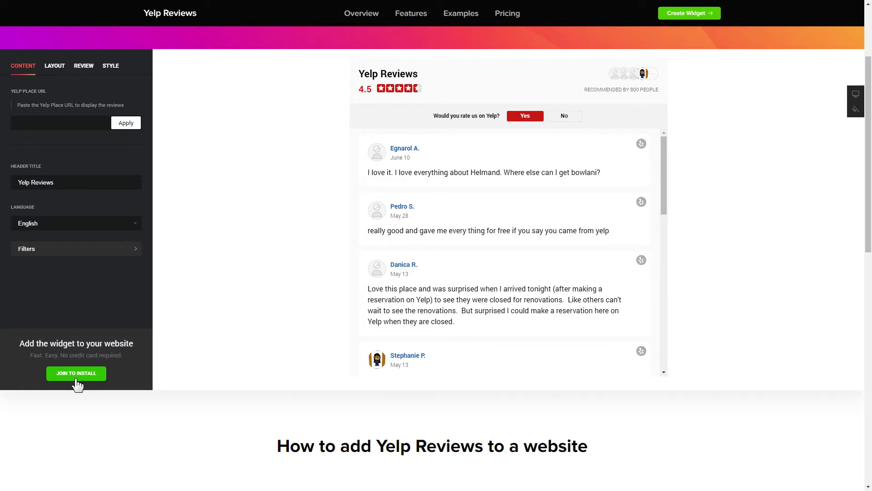
right_click(74, 122)
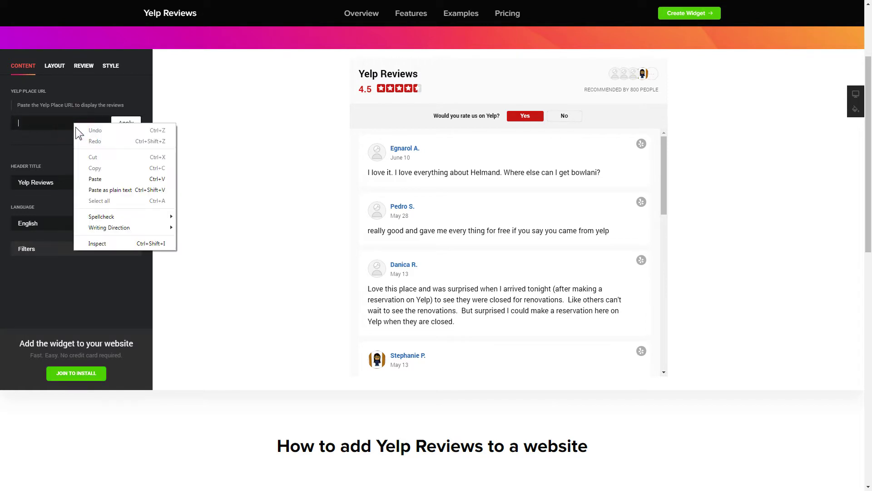
left_click(112, 178)
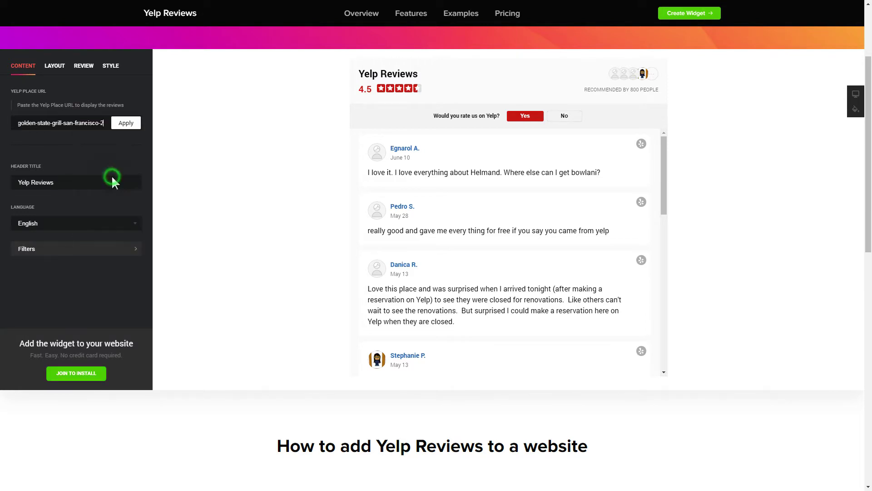
left_click(125, 123)
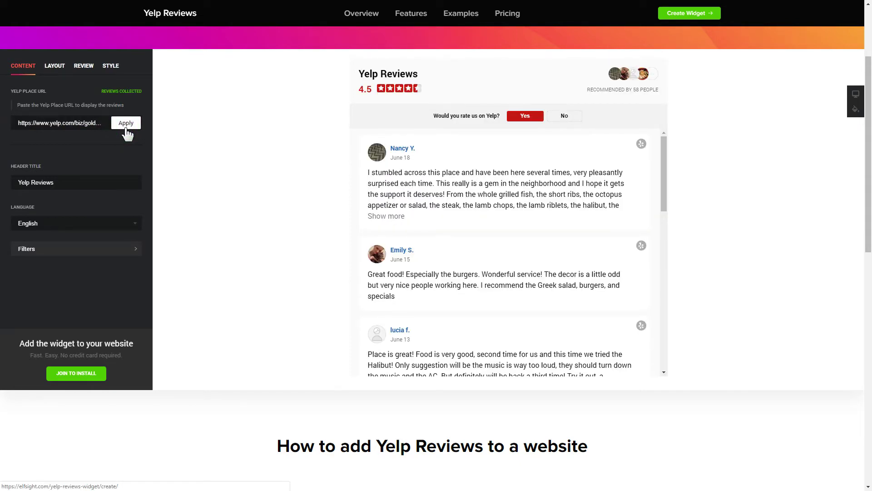
left_click(55, 65)
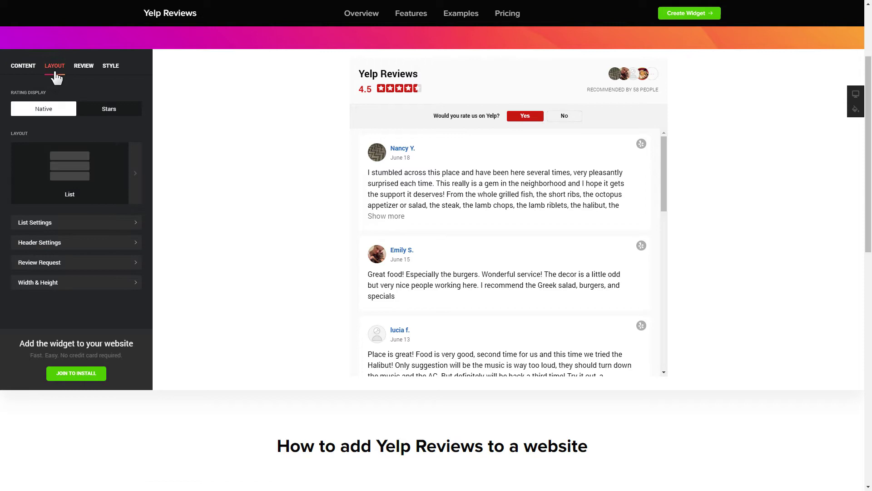
left_click(84, 68)
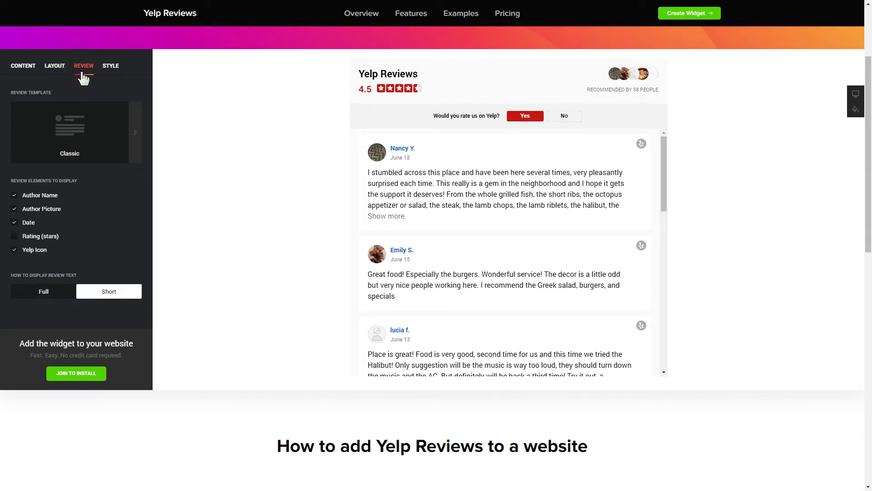
left_click(110, 66)
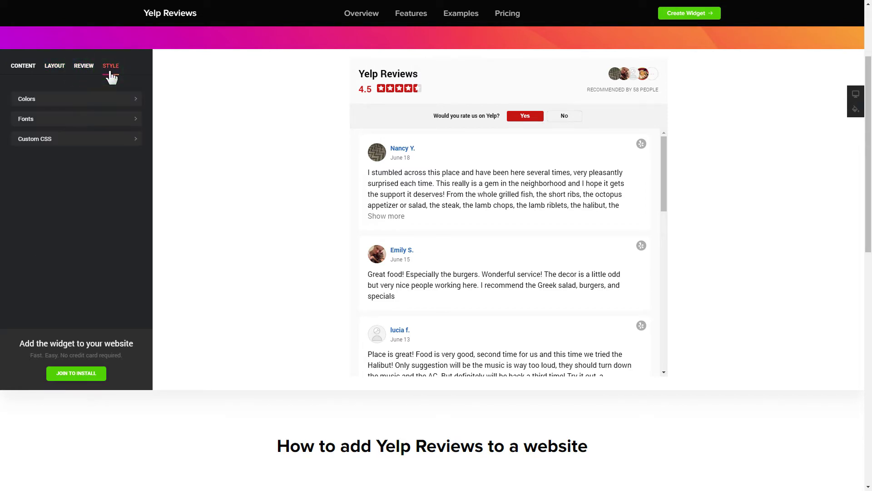
left_click(24, 67)
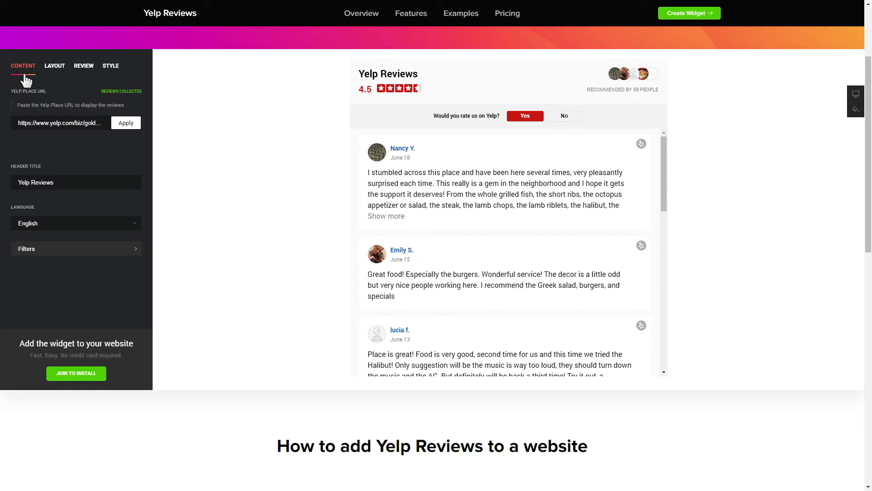
Sign up for an Elfsight account with email and password, then copy the widget's embed code.
left_click(77, 373)
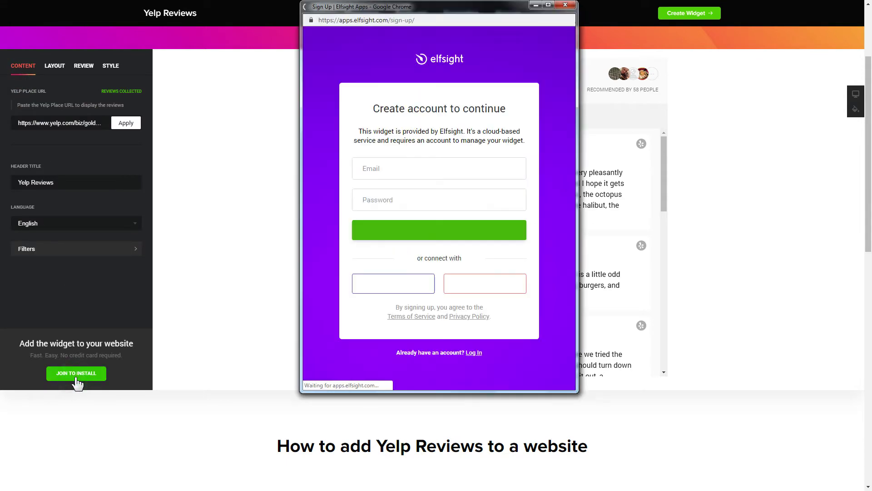
left_click(474, 169)
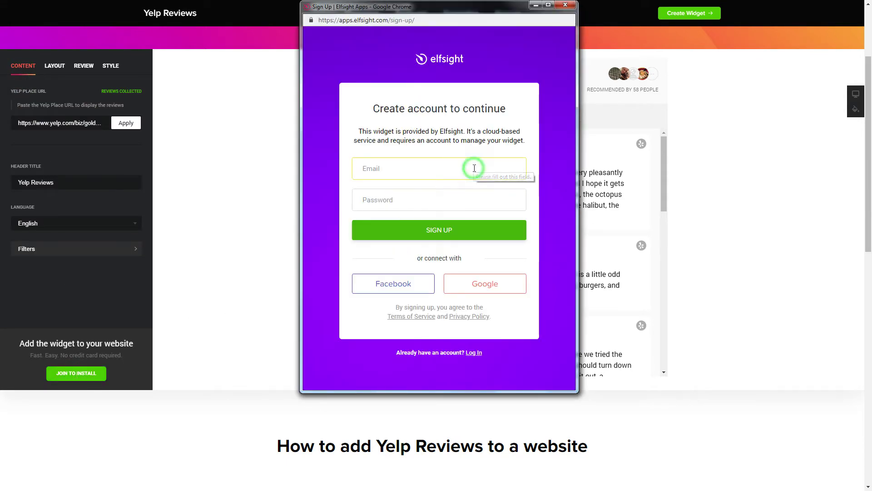
type("example@elfsight.com")
left_click(474, 200)
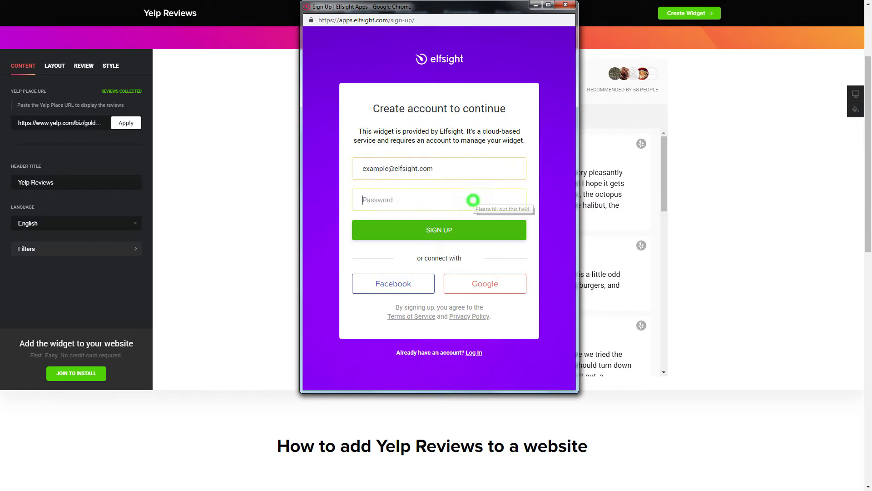
left_click(439, 230)
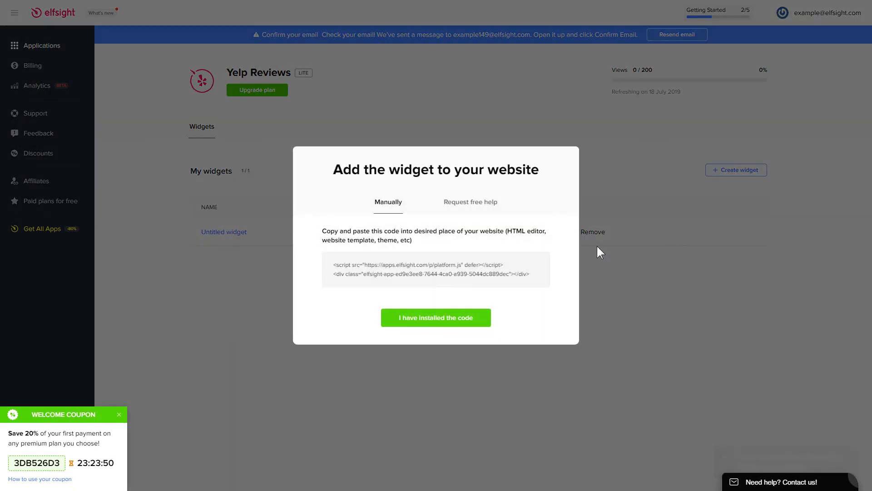
left_click(539, 280)
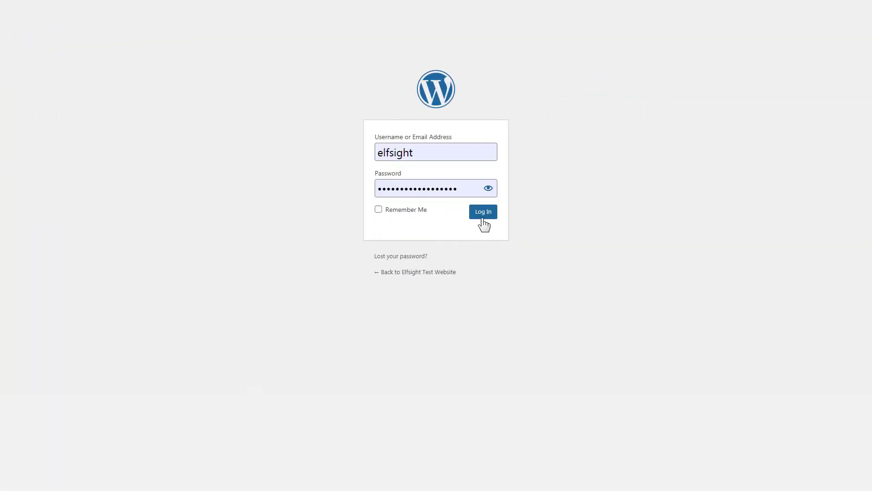
Log in to the WordPress admin and go to the Pages list.
left_click(483, 212)
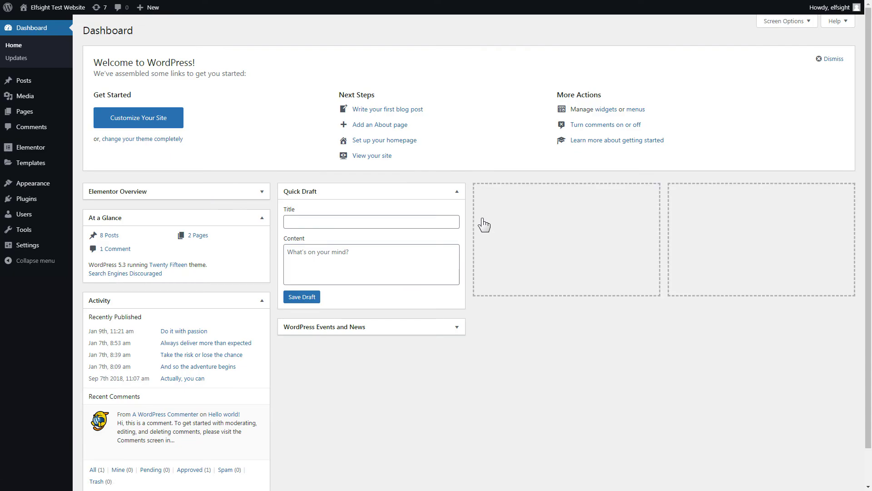
mouse_move(25, 111)
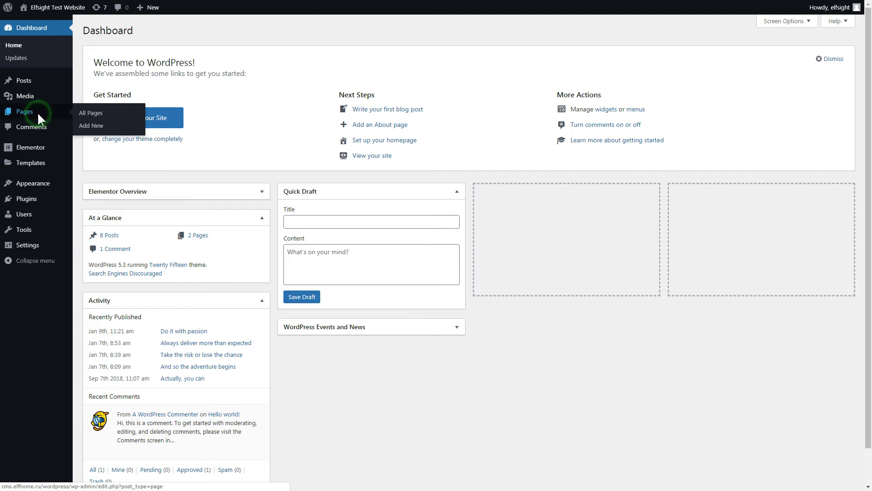
left_click(38, 112)
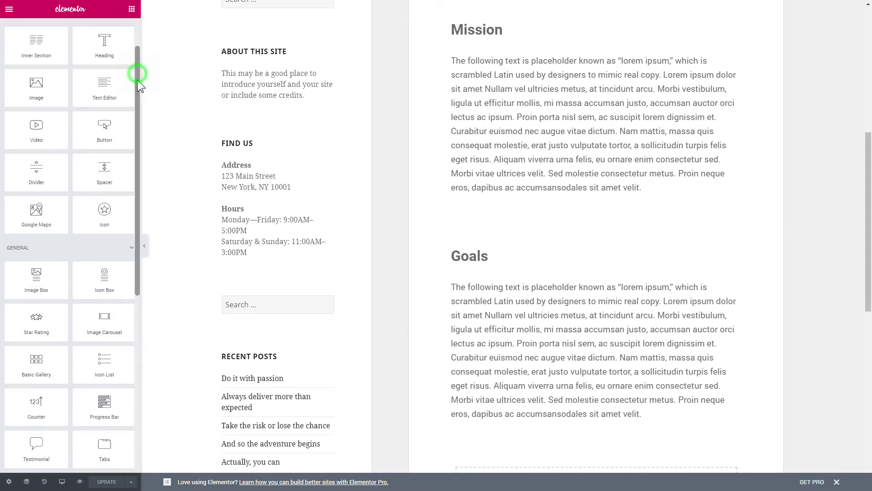
left_click_drag(137, 80, 135, 266)
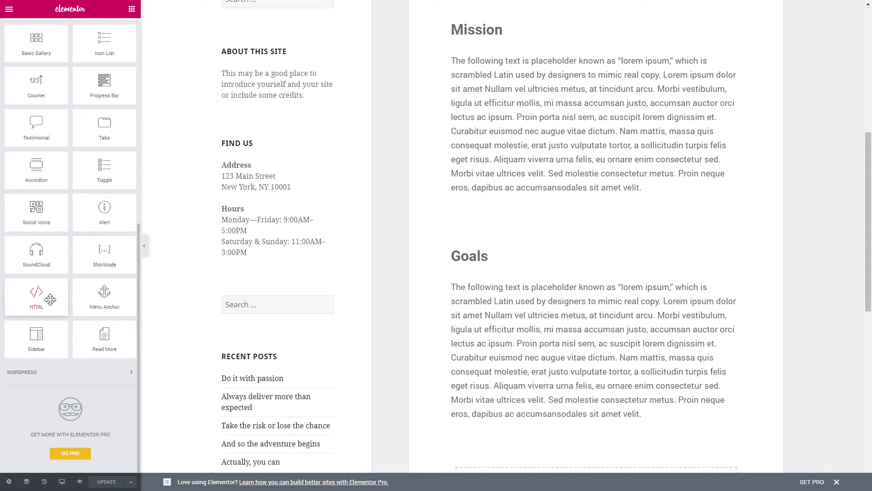
Place an HTML widget between Mission and Goals, paste the Elfsight code, and update the Homepage.
left_click_drag(50, 300, 571, 225)
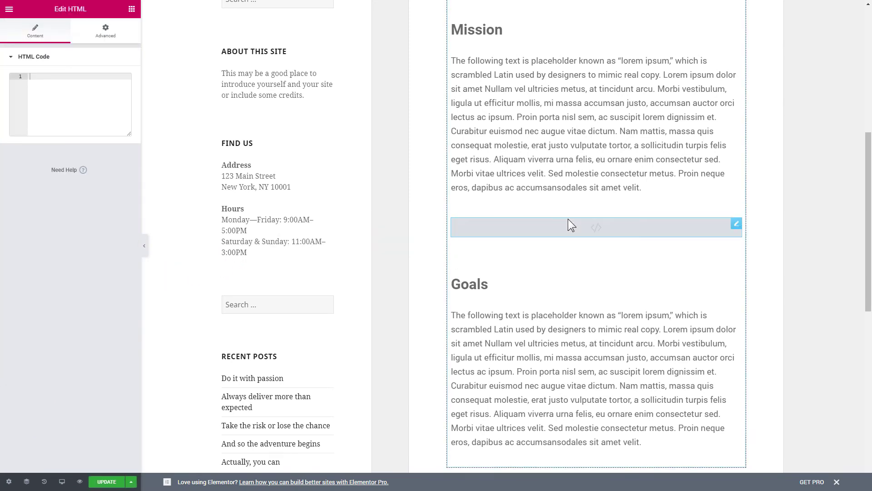
right_click(69, 100)
left_click(96, 149)
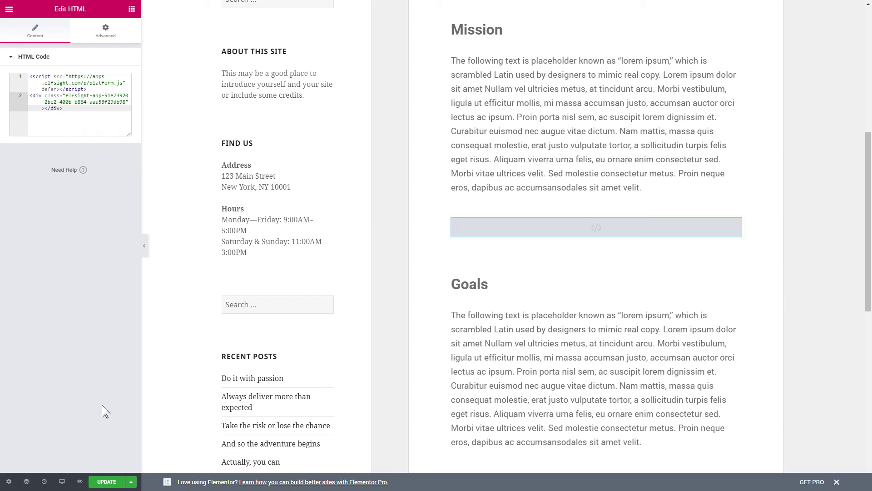
left_click(112, 482)
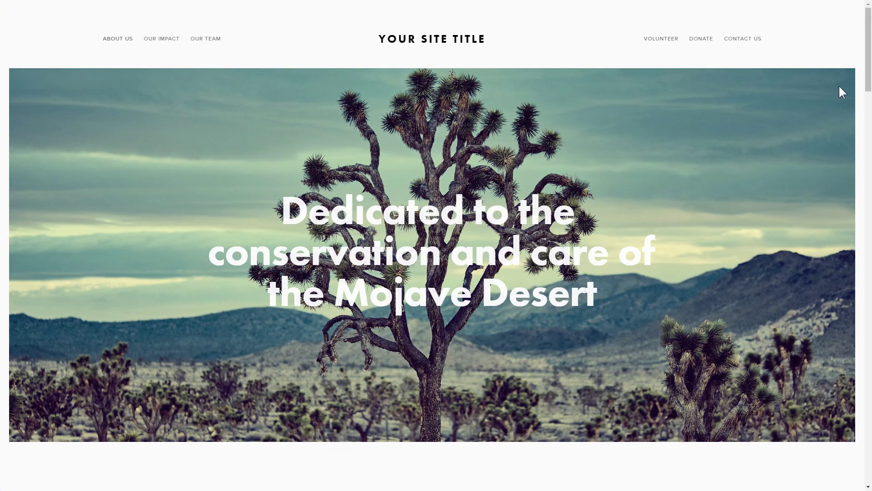
left_click_drag(868, 48, 868, 202)
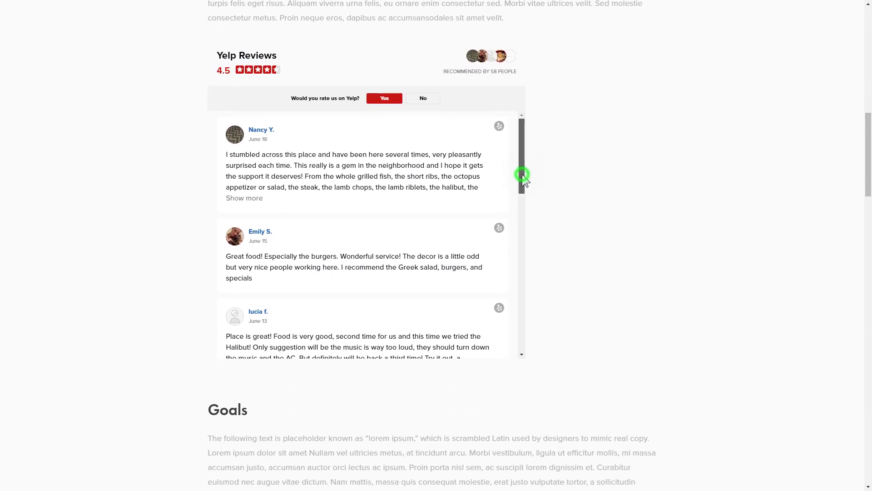
left_click_drag(524, 178, 521, 339)
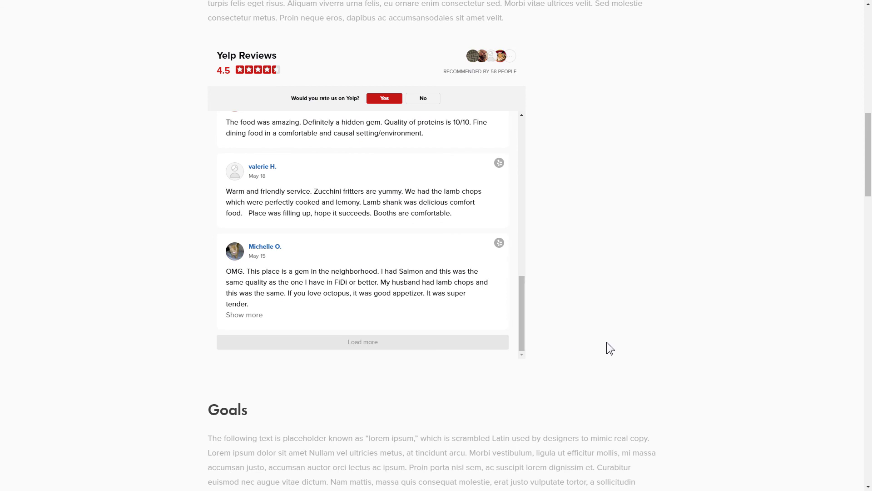